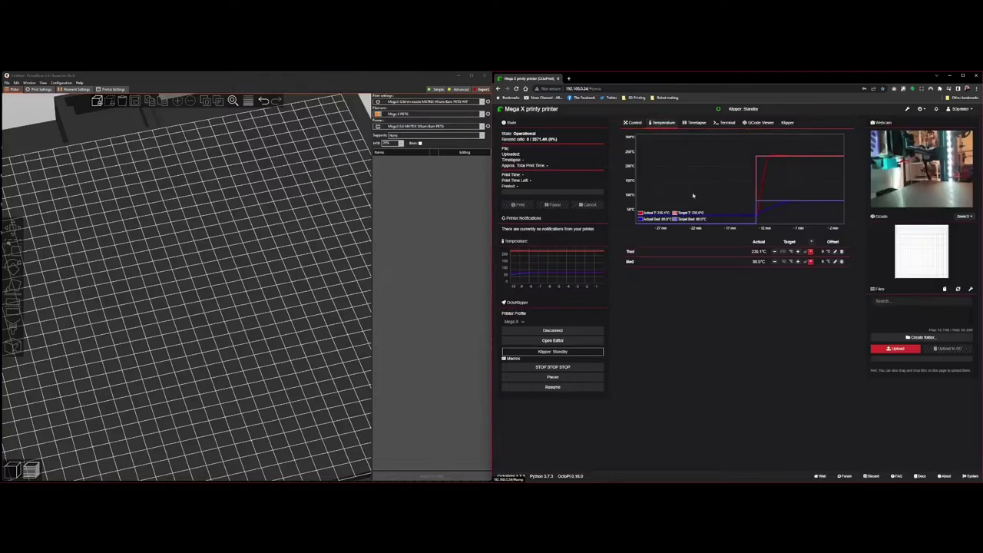
Open the printer's control page in OctoPrint with its live webcam feed.
left_click(634, 123)
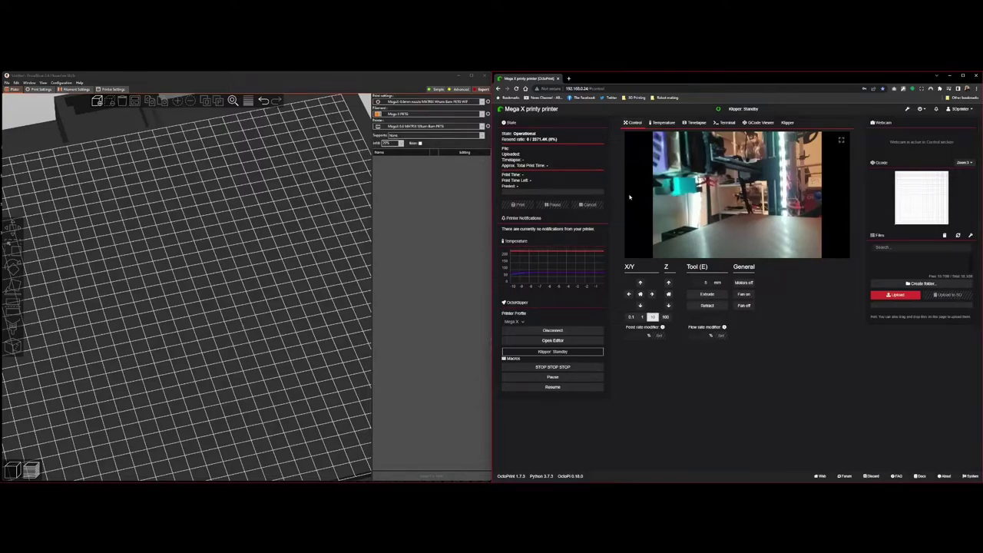
Switch to PrusaSlicer and import the 3DBenchy boat model onto the empty print bed.
scroll(207, 292, "down", 10)
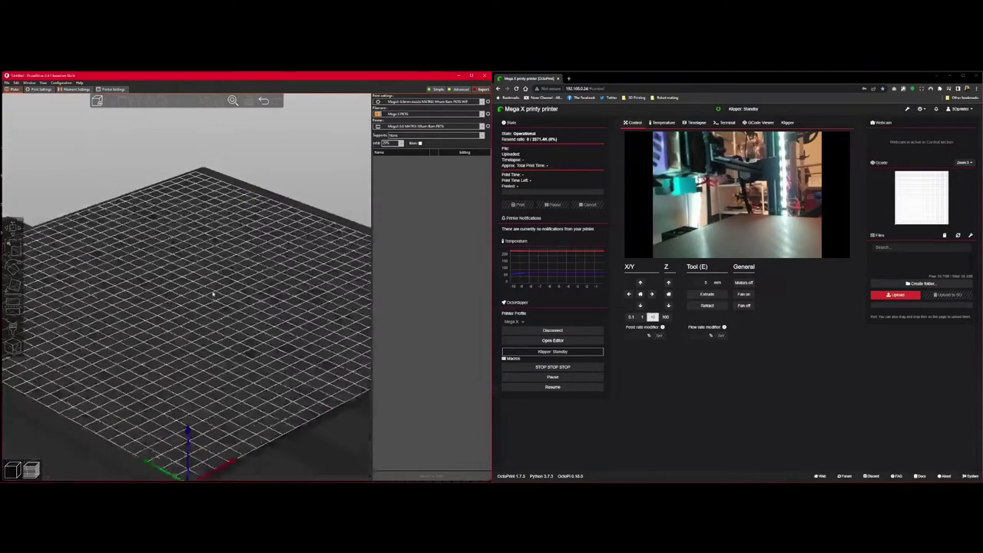
left_click_drag(216, 285, 221, 290)
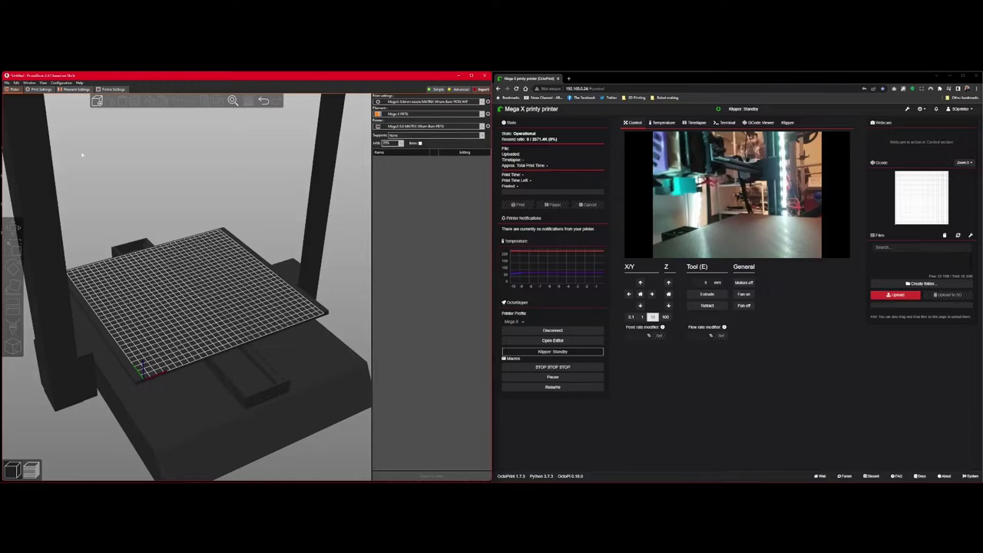
left_click(96, 101)
left_click(69, 150)
left_click(297, 282)
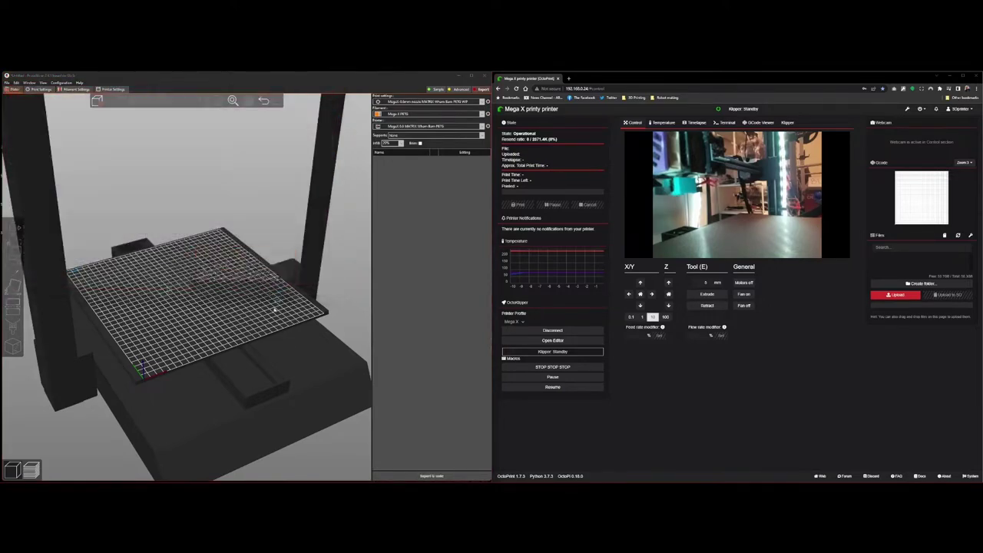
scroll(266, 312, "up", 7)
mouse_move(251, 364)
left_mouse_down()
mouse_move(269, 348)
mouse_move(248, 356)
left_mouse_up()
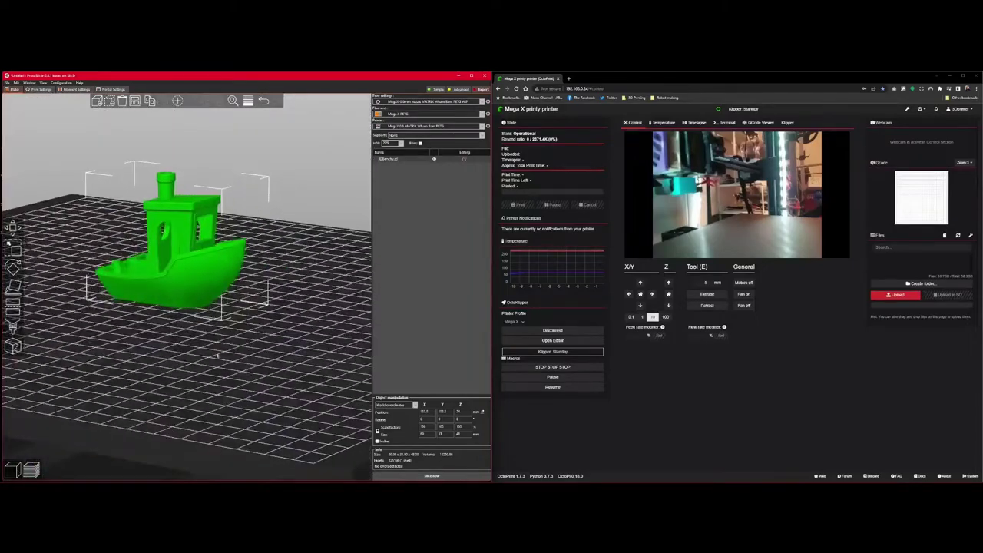
left_click_drag(226, 362, 186, 368)
left_click_drag(199, 295, 179, 370)
mouse_move(212, 330)
left_mouse_down()
mouse_move(225, 320)
mouse_move(205, 324)
left_mouse_up()
Reduce the external perimeters speed in the print profile's speed settings.
left_click(41, 89)
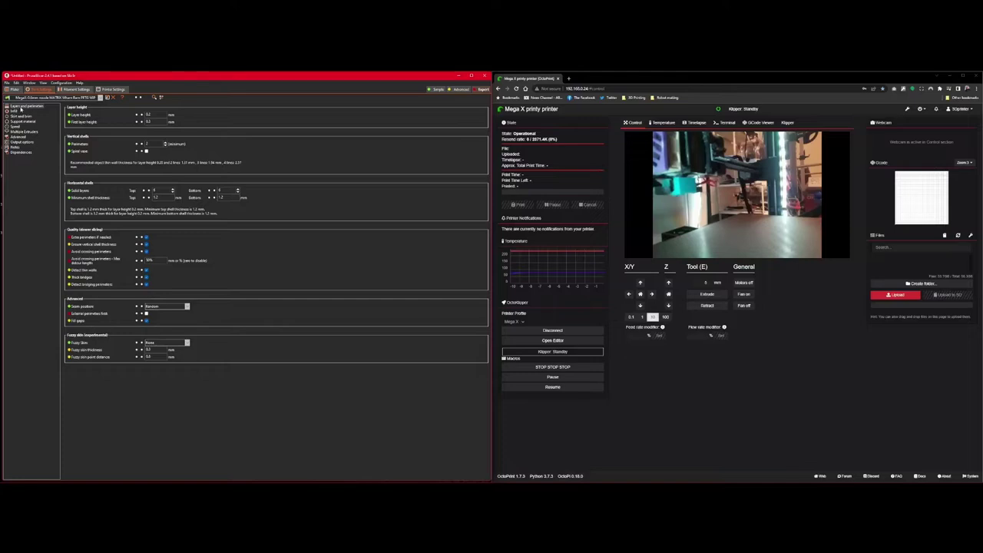
left_click(15, 127)
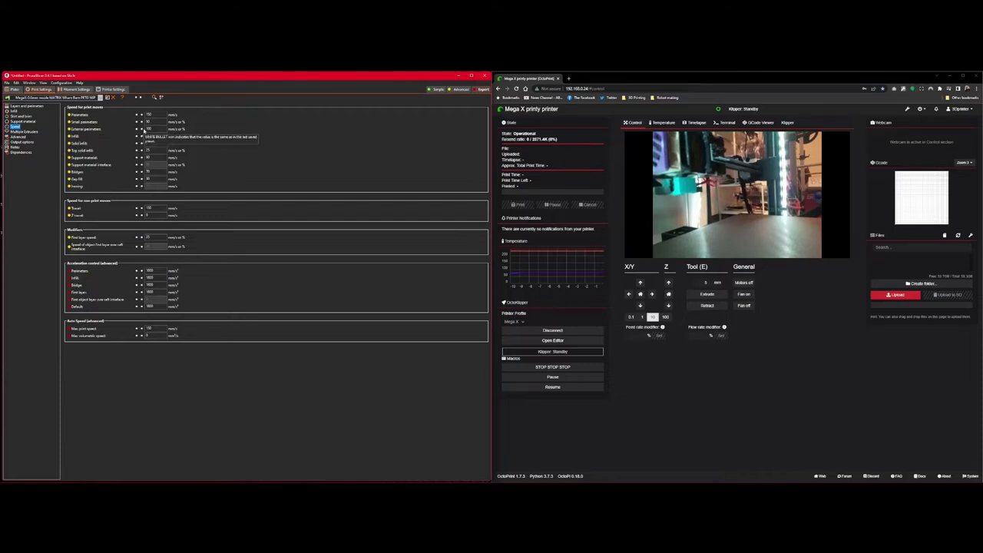
left_click(152, 130)
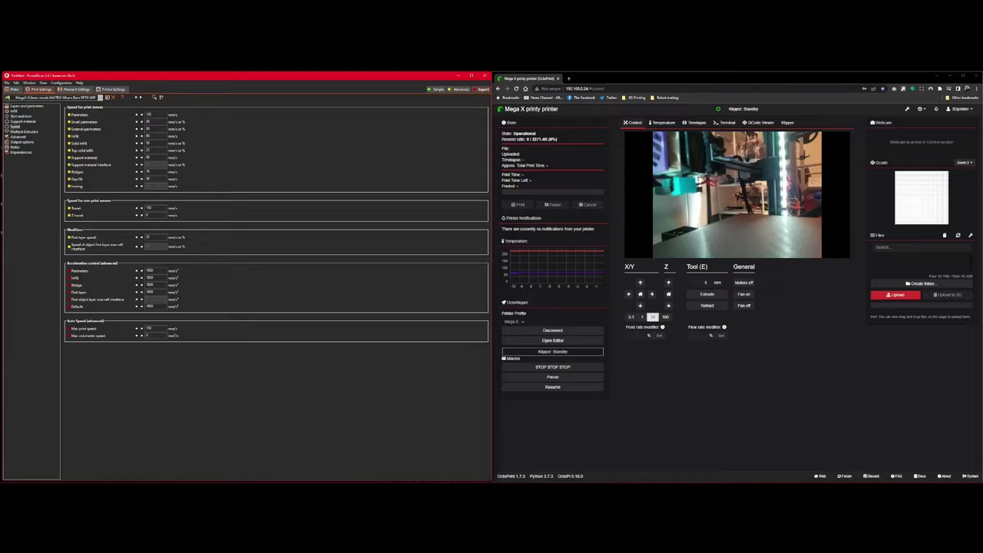
left_click_drag(152, 122, 140, 122)
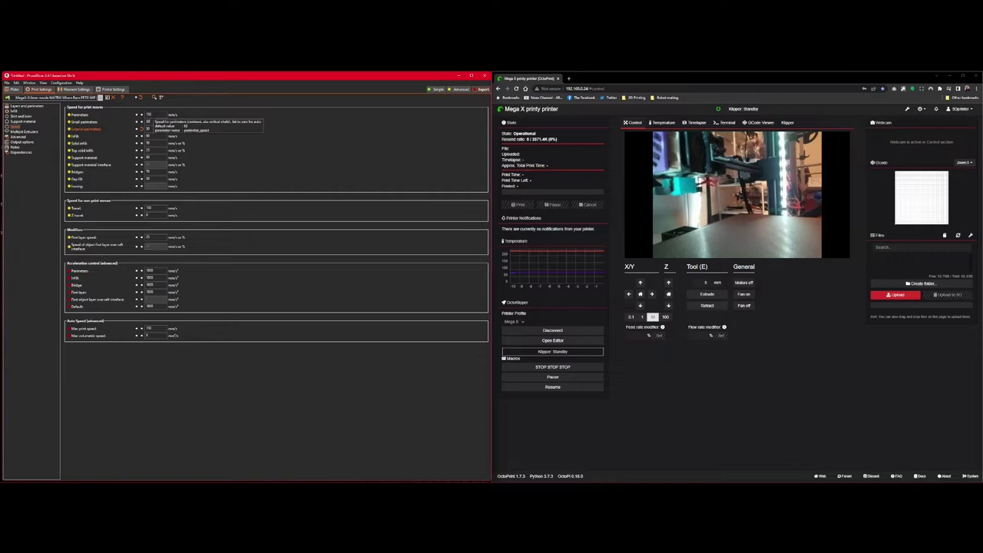
Return to the build plate and slice the 3DBenchy model.
left_click(13, 90)
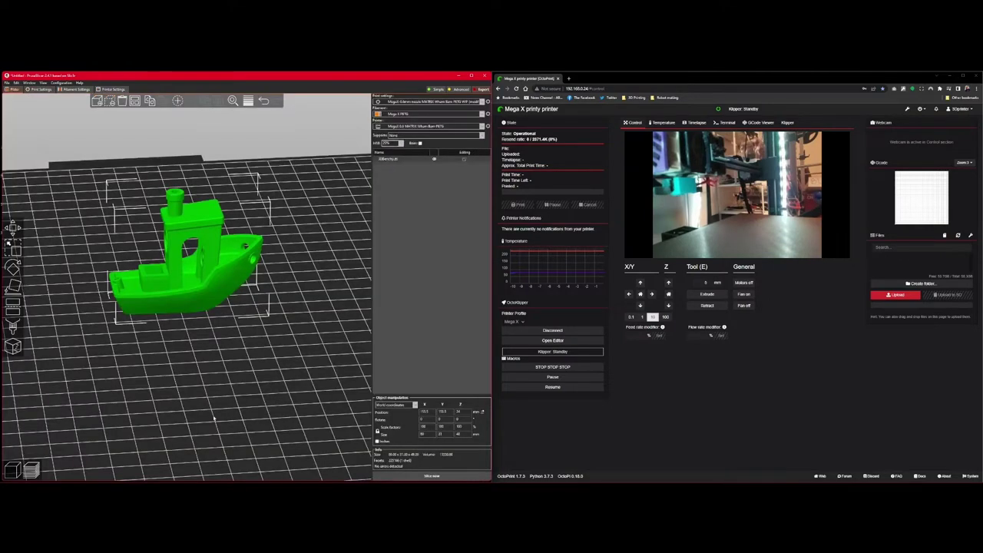
left_click_drag(228, 346, 221, 348)
left_click(406, 477)
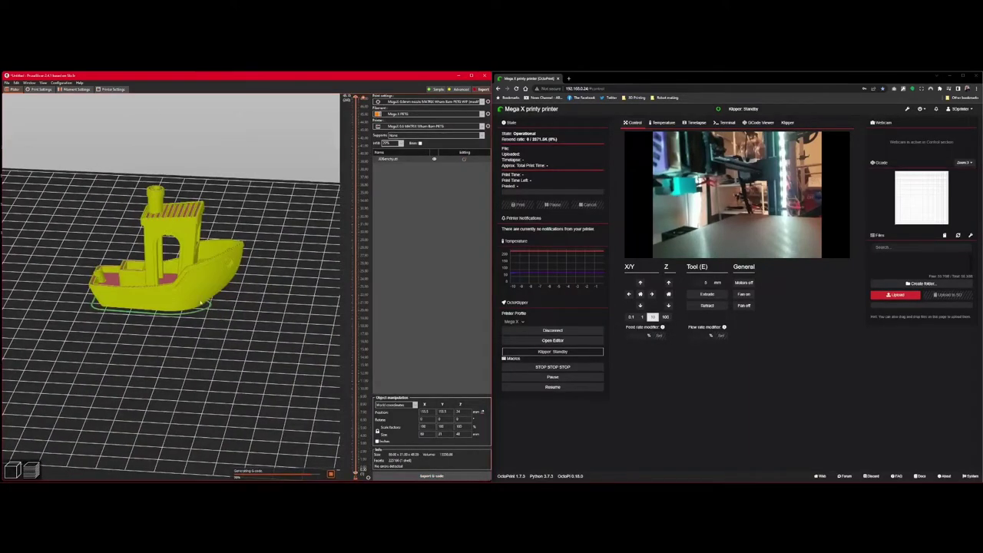
Examine the sliced boat's layers, going down to the lower hull's infill and back up to the cabin roof.
scroll(193, 328, "up", 4)
left_click_drag(158, 383, 205, 379)
right_click_drag(205, 379, 232, 395)
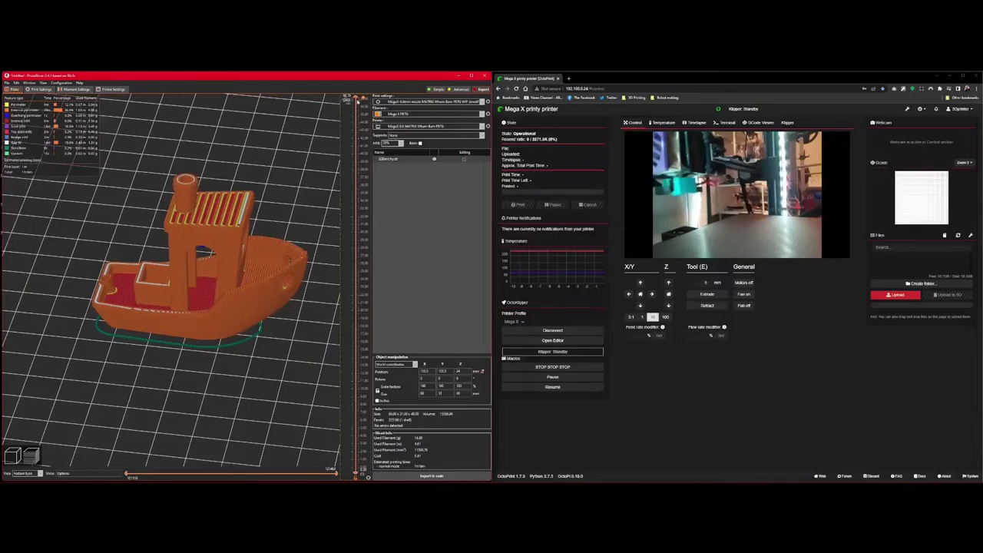
mouse_move(229, 354)
left_mouse_down()
mouse_move(239, 353)
mouse_move(233, 364)
left_mouse_up()
mouse_move(360, 99)
left_mouse_down()
mouse_move(359, 424)
mouse_move(370, 482)
mouse_move(371, 451)
left_mouse_up()
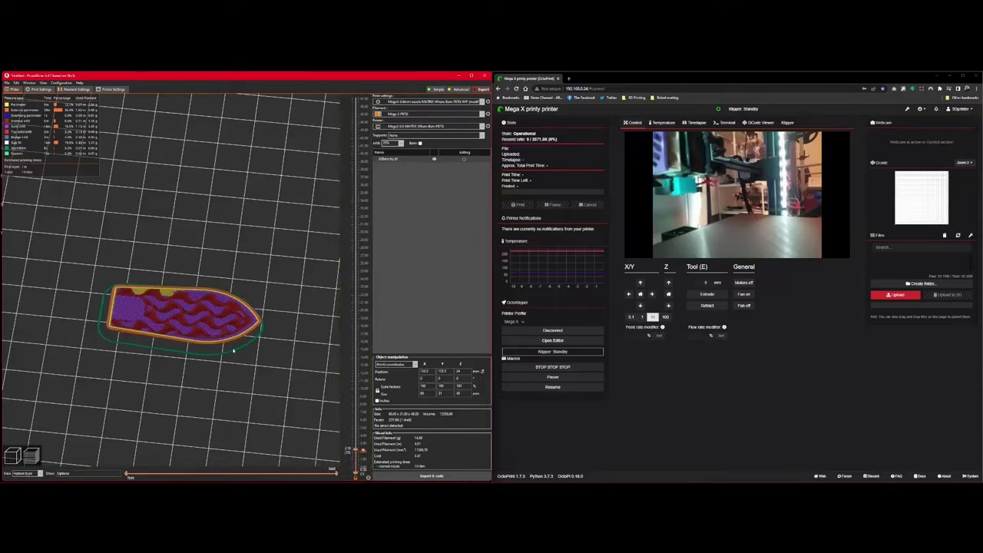
left_click_drag(354, 451, 372, 187)
left_click_drag(255, 390, 258, 361)
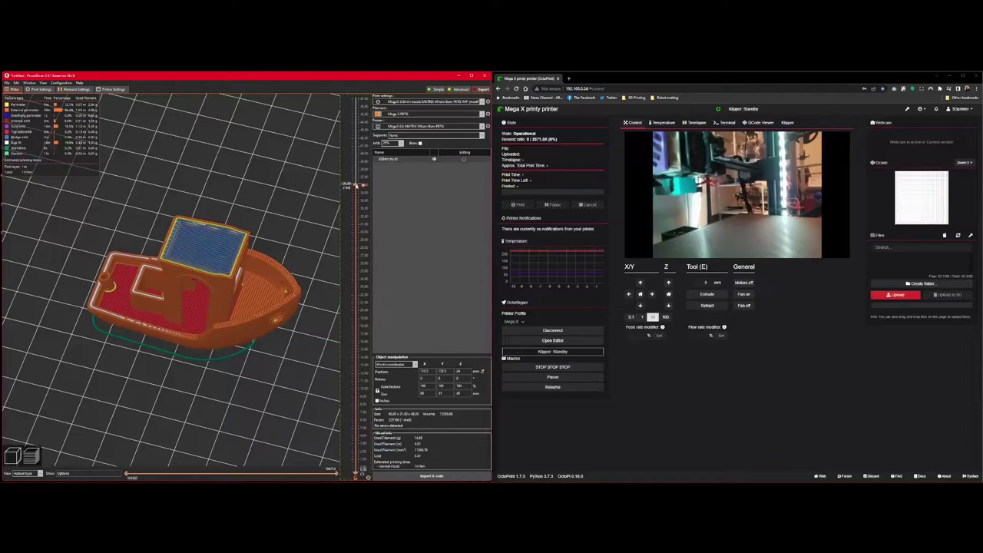
Compare the open cabin-wall layer with the bridging layer directly above it, and examine the roof bridge lines closely.
left_click_drag(356, 185, 355, 187)
left_click_drag(201, 414, 153, 242)
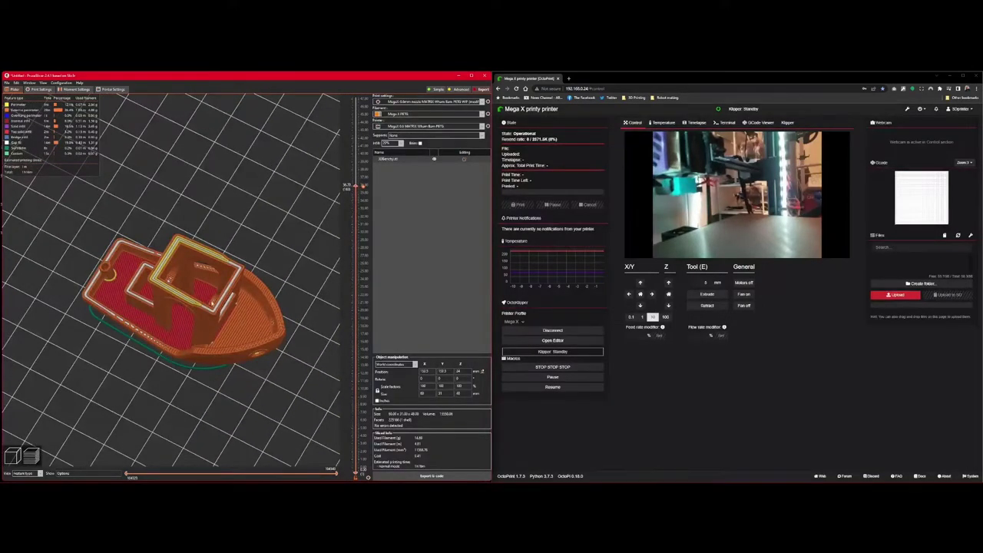
left_click_drag(175, 264, 195, 399)
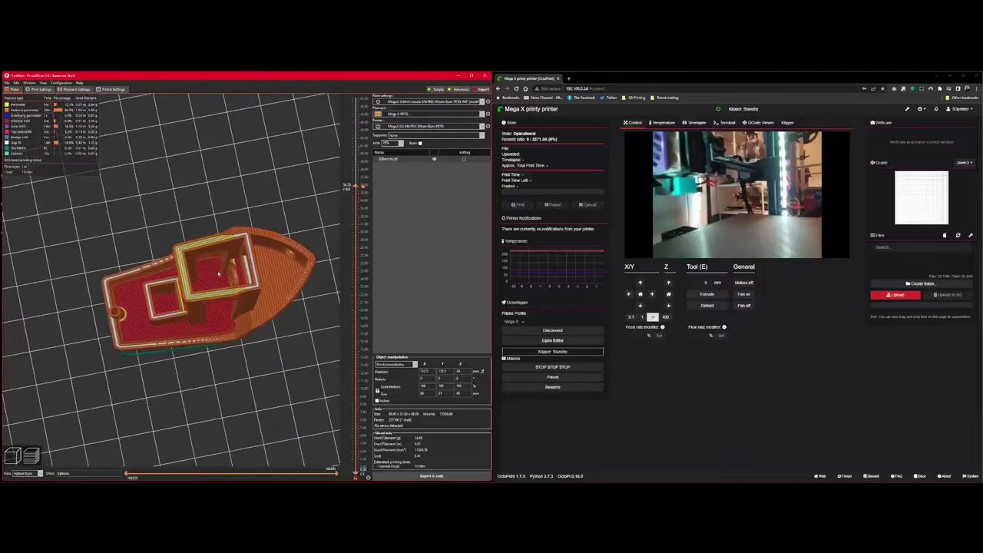
left_click_drag(267, 391, 262, 382)
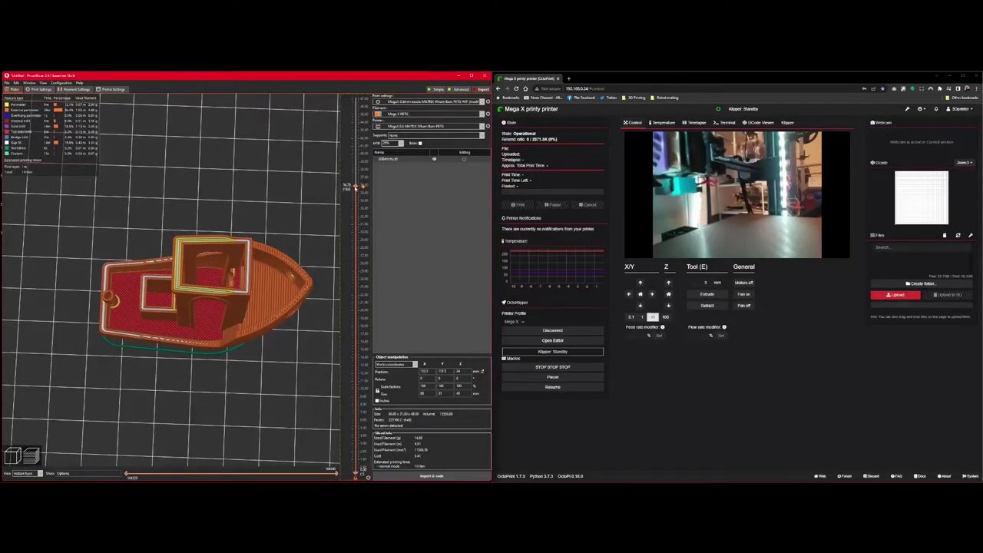
scroll(357, 186, "down", 8)
scroll(356, 187, "down", 1)
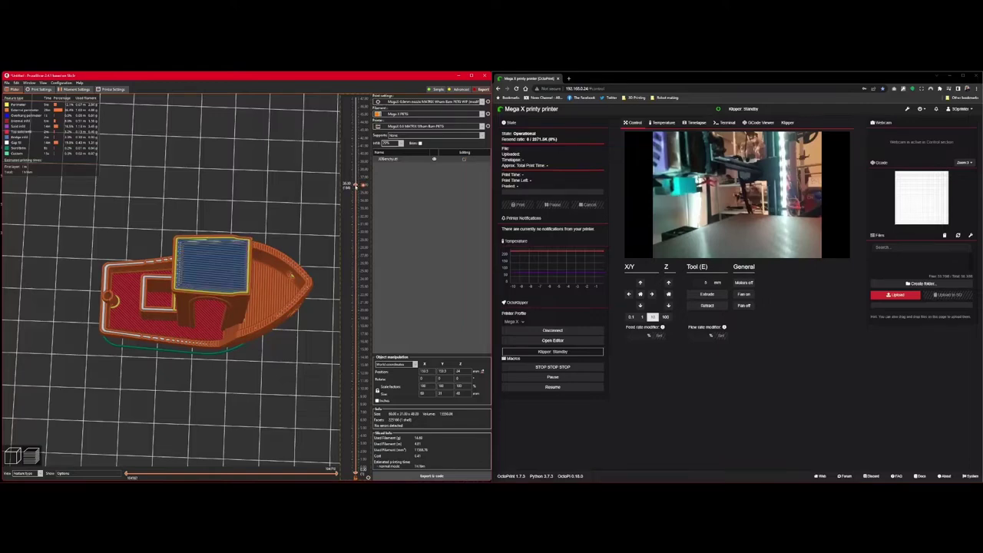
scroll(284, 288, "up", 7)
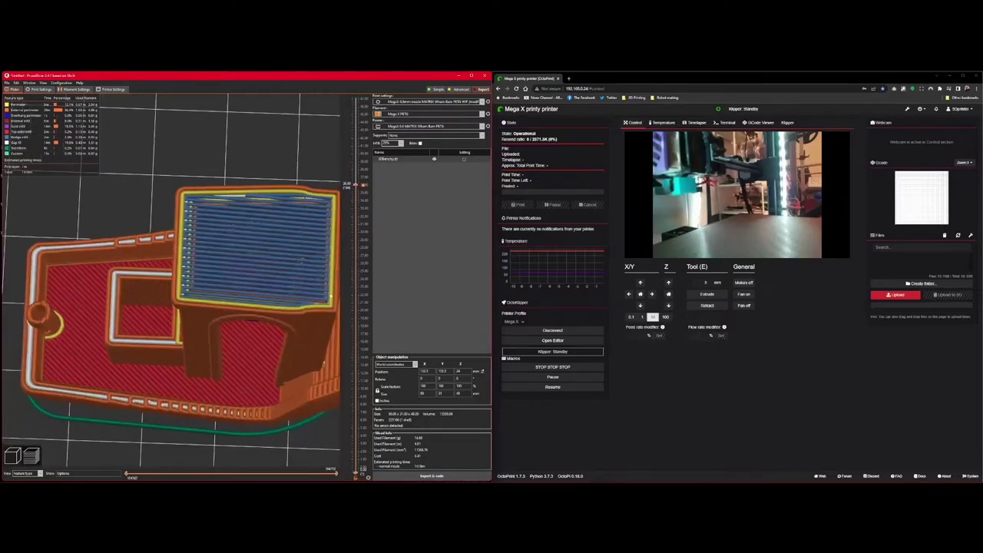
right_click_drag(223, 453, 179, 451)
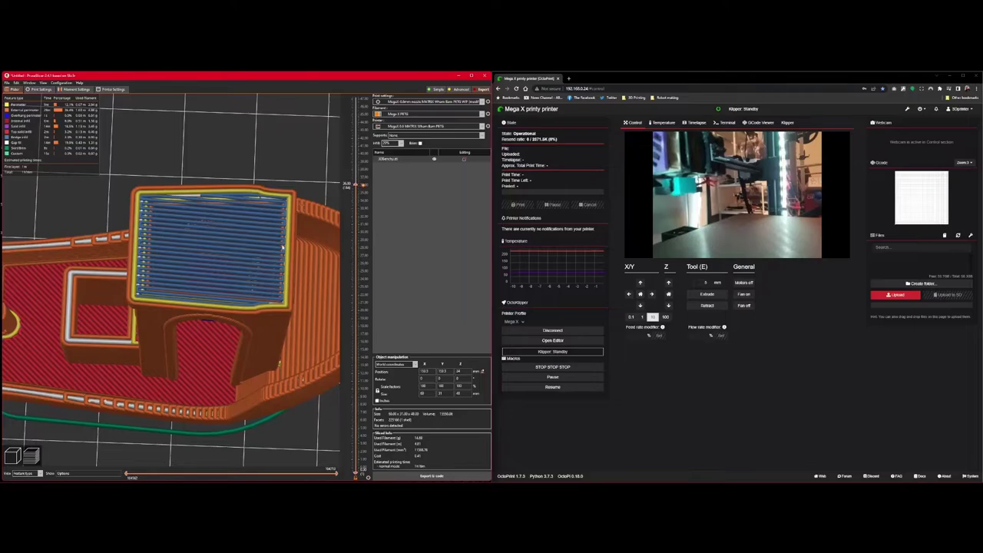
Examine the partly built boat's bow, arches and overhang areas from the side in the layer preview.
scroll(268, 300, "down", 10)
left_click_drag(241, 358, 227, 388)
scroll(231, 330, "up", 5)
scroll(203, 381, "up", 2)
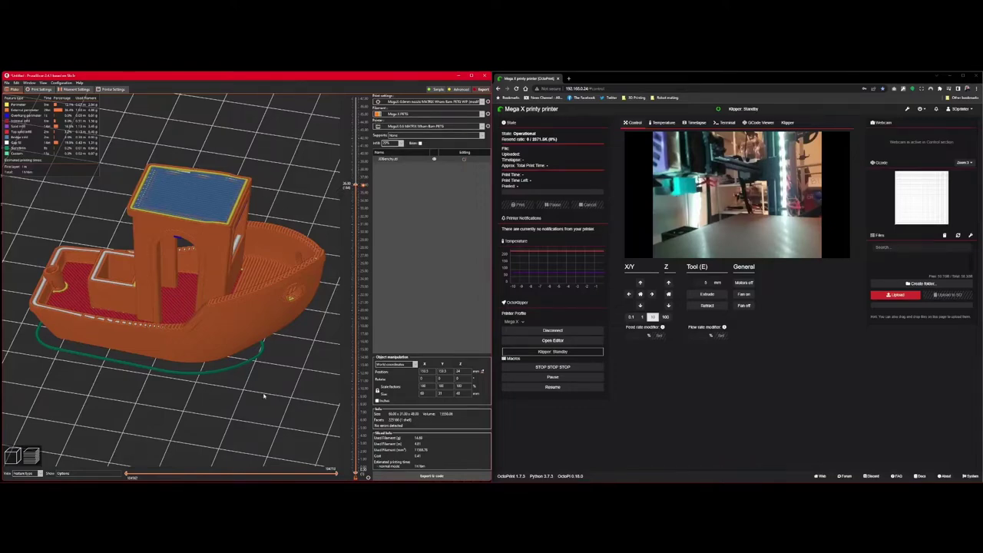
left_click_drag(264, 397, 267, 365)
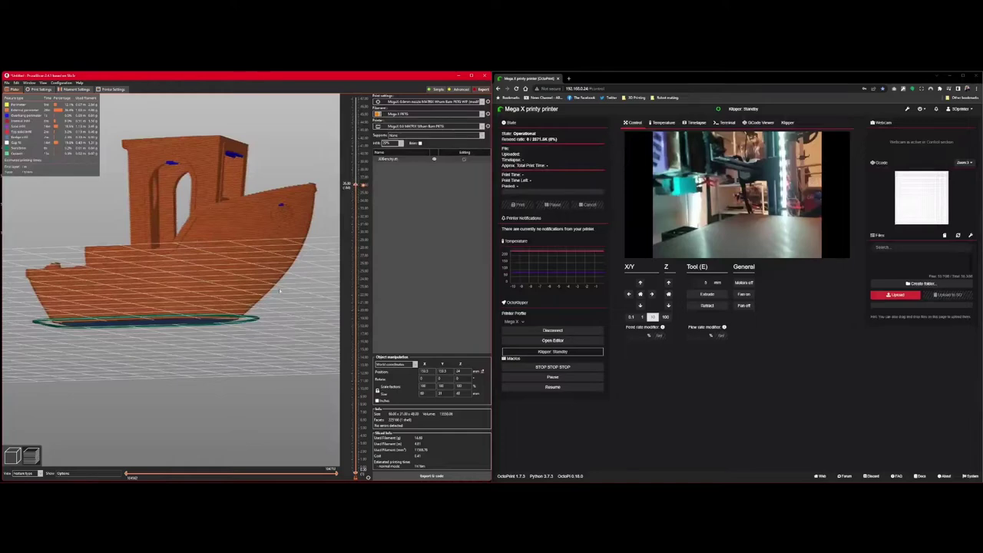
key("1")
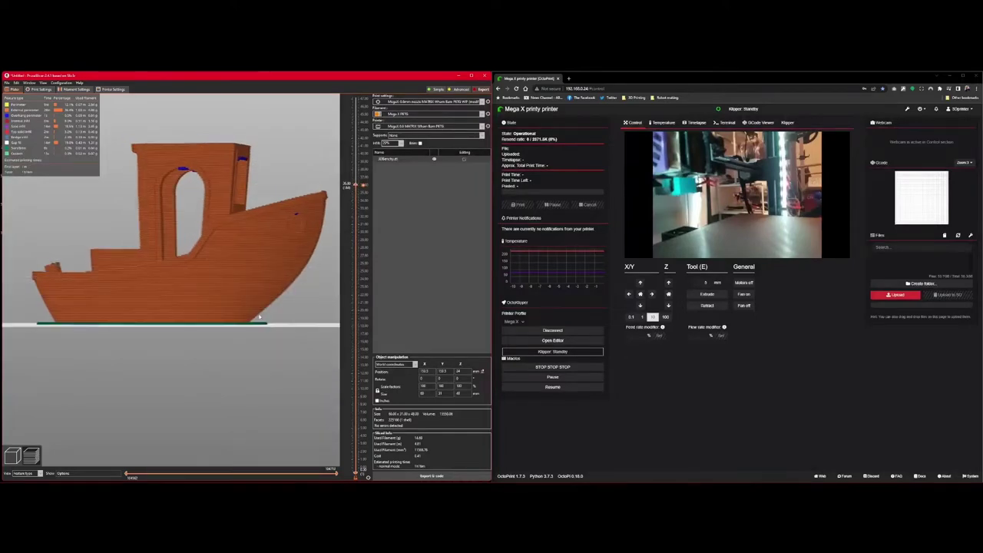
left_click_drag(274, 306, 263, 321)
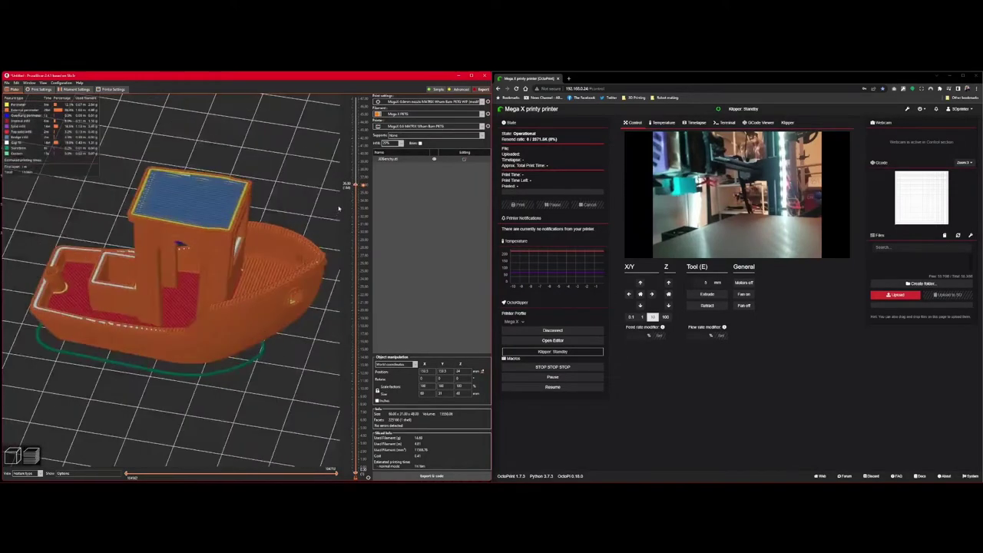
Restore the layer preview to the boat's full height, including the roof and chimney.
scroll(361, 185, "down", 3)
left_click_drag(355, 184, 355, 97)
scroll(265, 401, "down", 5)
left_click_drag(268, 404, 269, 400)
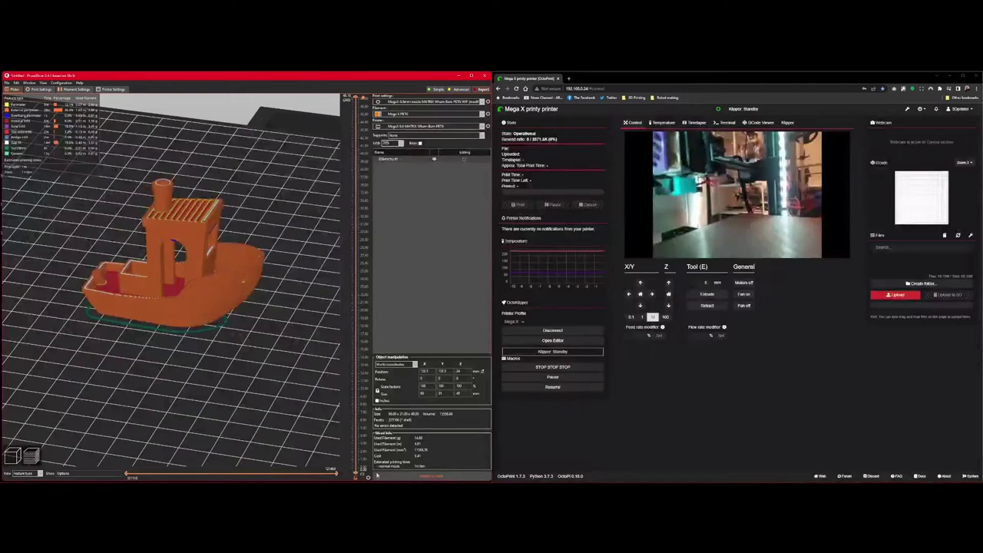
Export the sliced 3DBenchy G-code to the Desktop folder under its suggested file name.
left_click(409, 477)
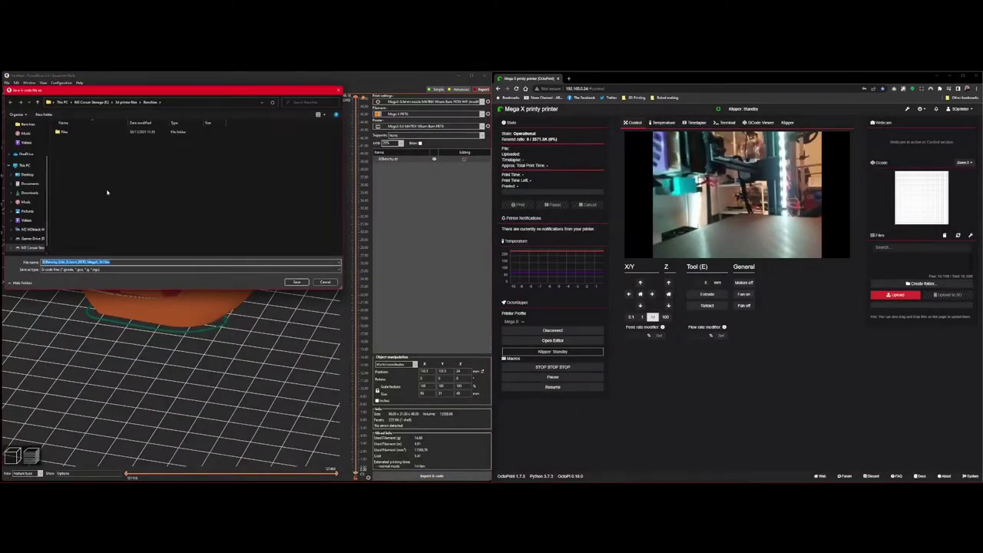
scroll(49, 196, "up", 2)
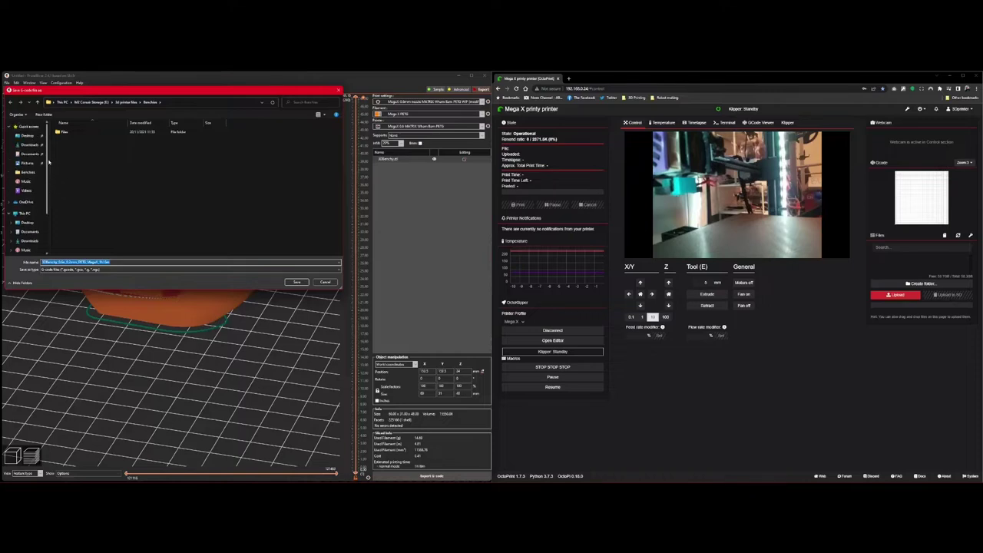
left_click(27, 135)
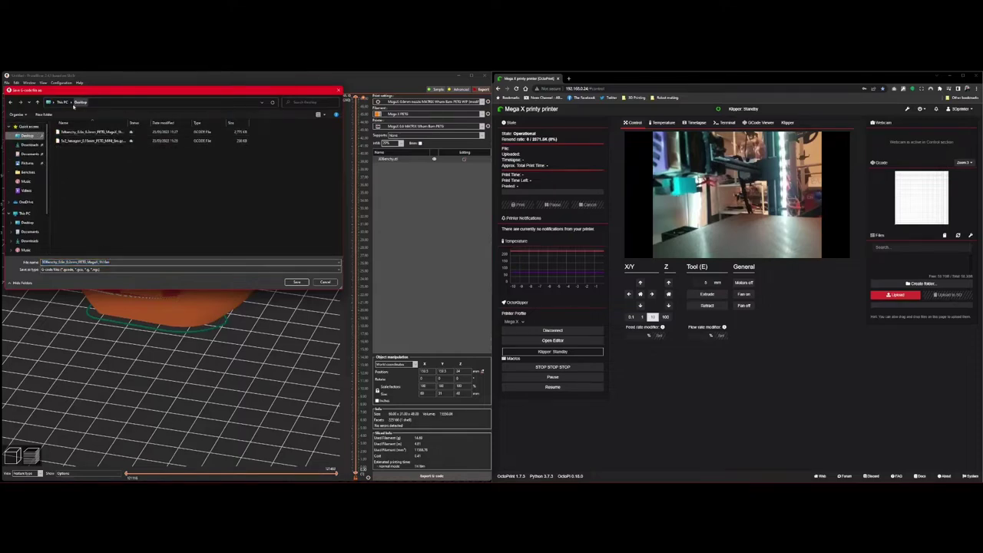
left_click(297, 282)
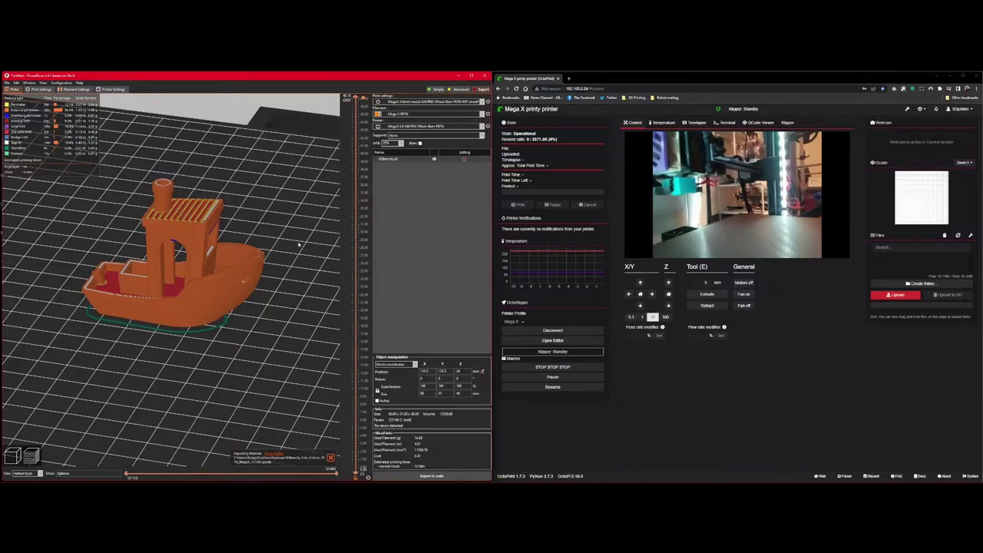
Switch to OctoPrint and upload the newest 3DBenchy G-code from the Desktop, sorting the files by date modified.
left_click(897, 296)
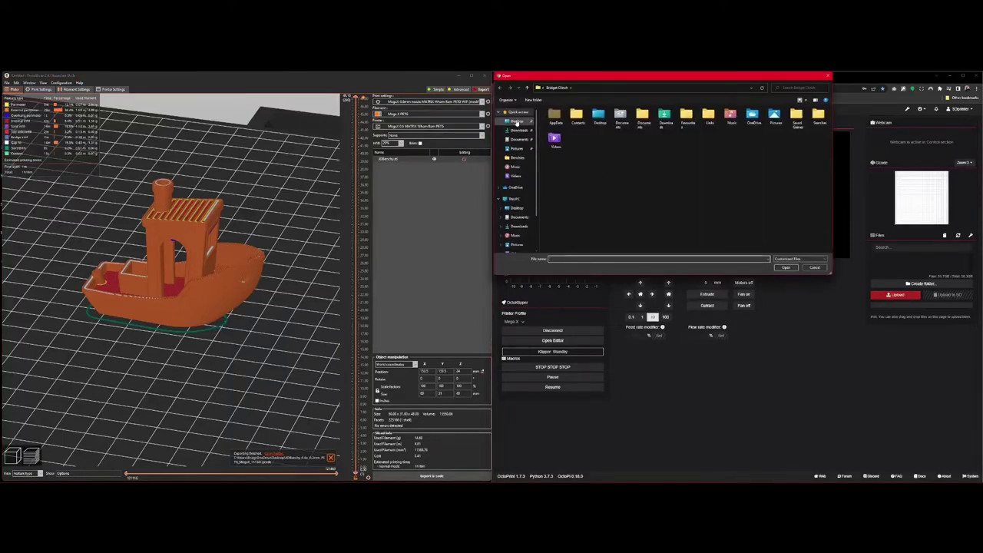
left_click(514, 122)
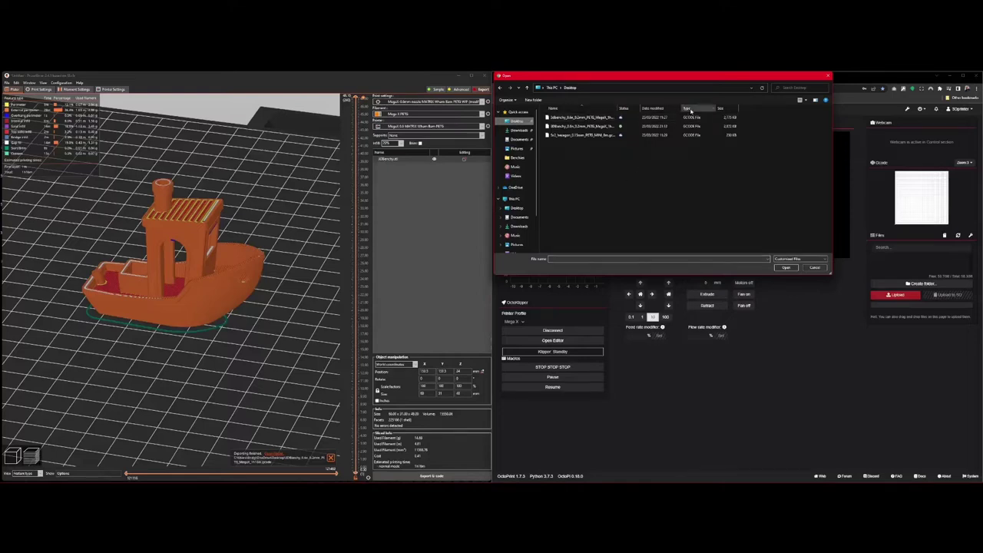
left_click(659, 110)
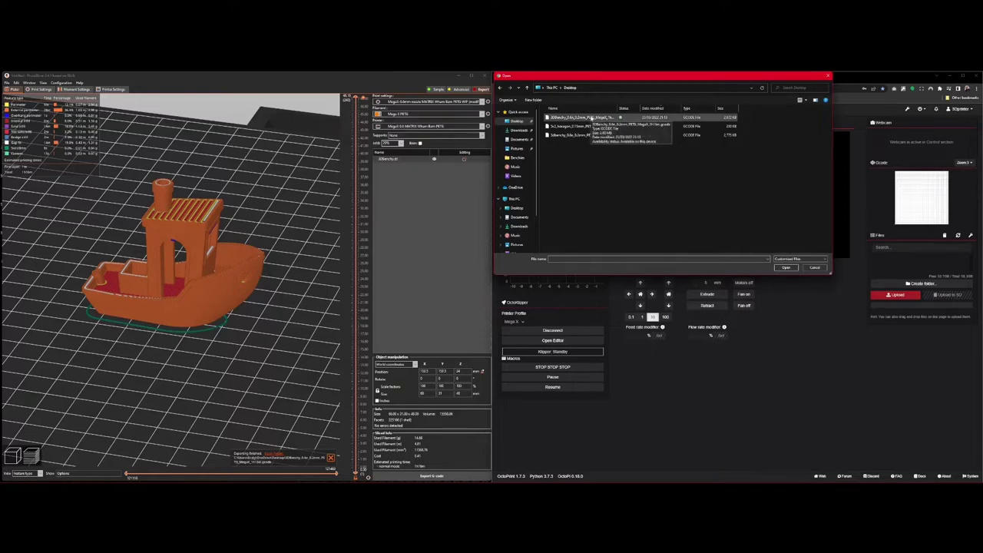
left_click(592, 119)
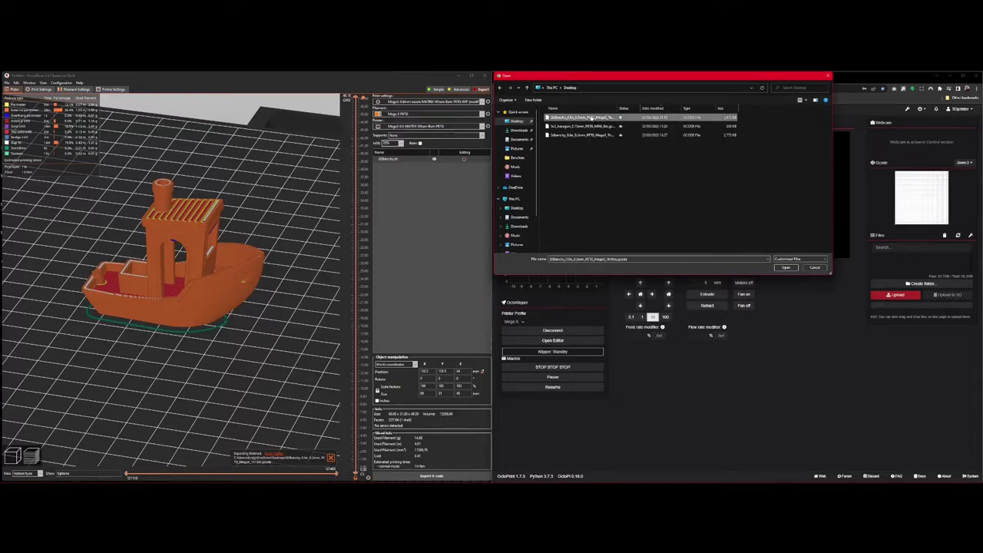
left_click(785, 267)
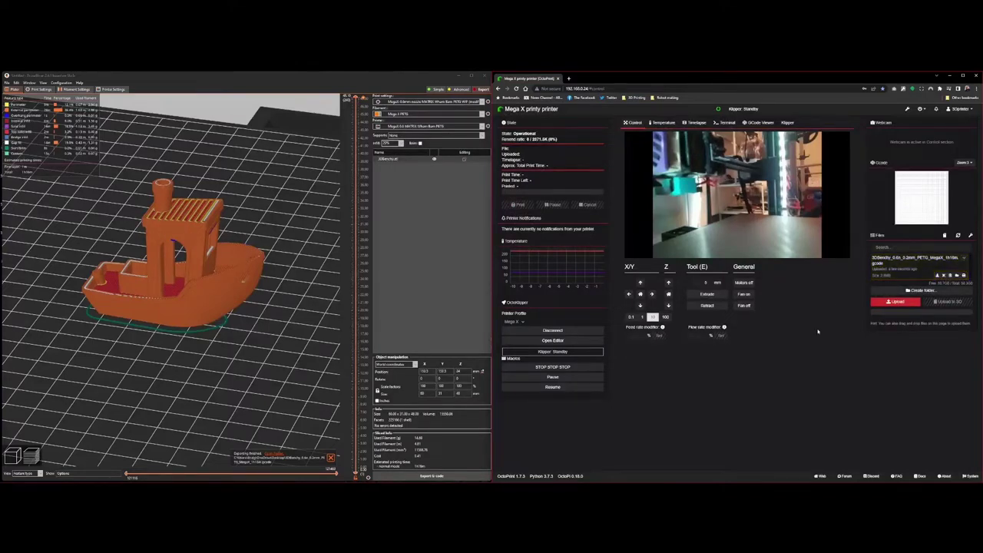
Start printing the uploaded 3DBenchy G-code and confirm the new print job.
left_click(964, 275)
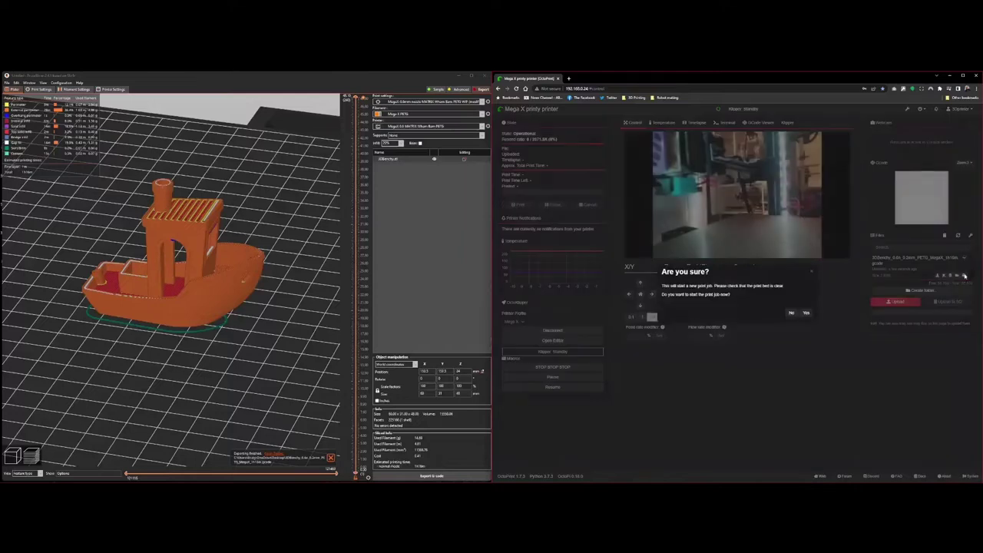
left_click(806, 314)
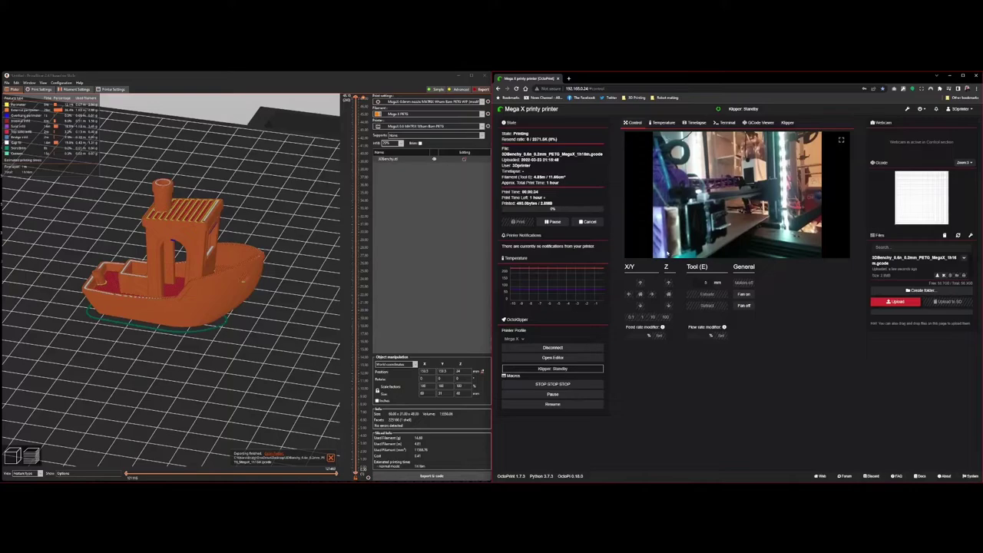
left_click_drag(261, 356, 183, 308)
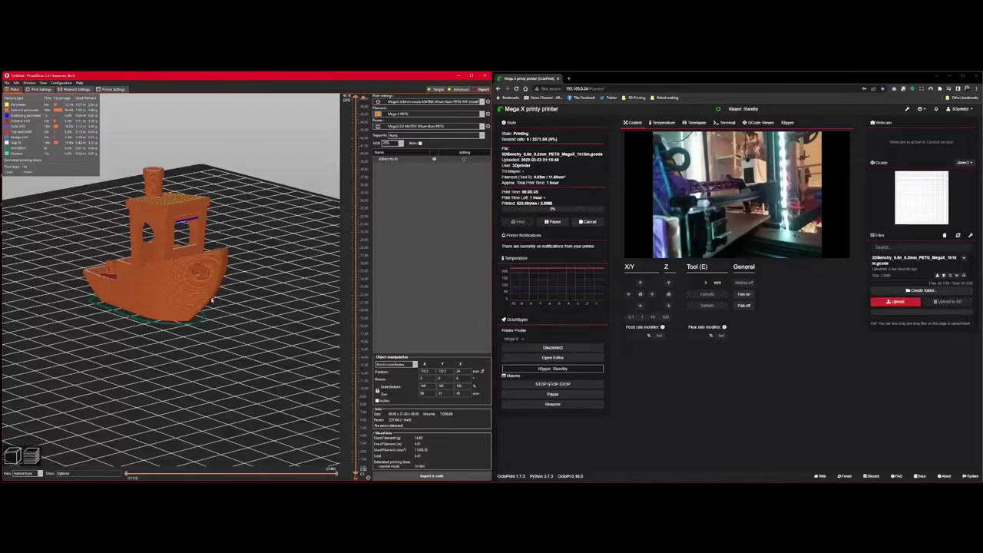
left_click_drag(198, 357, 212, 349)
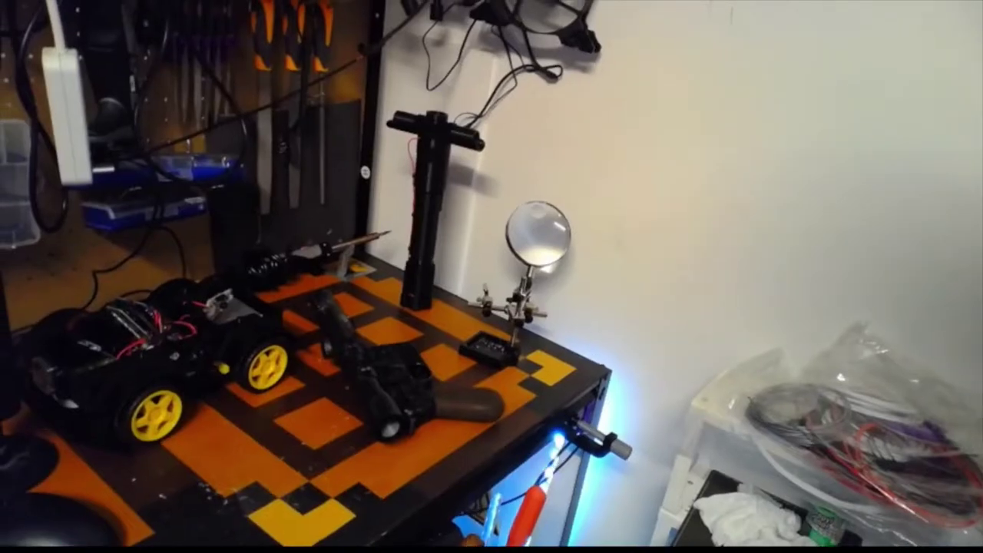